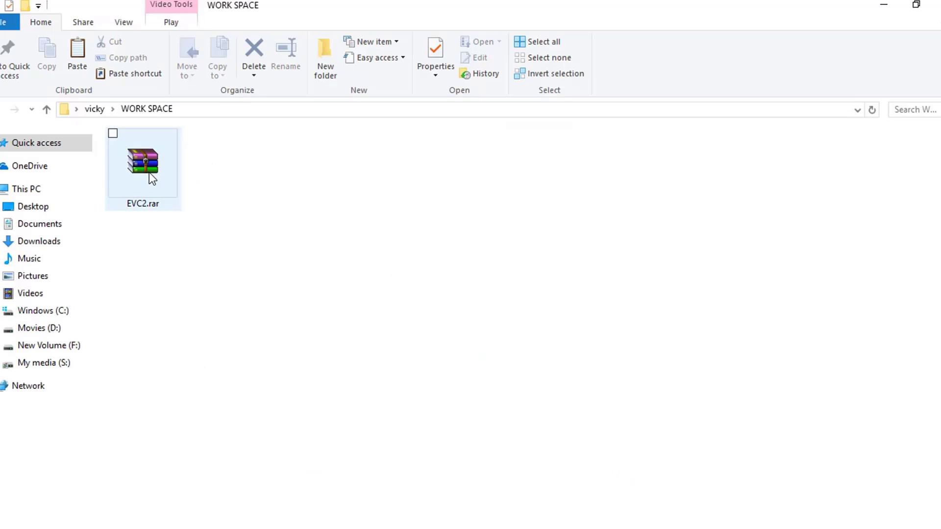
Extract the EVC2.rar archive directly into the WORK SPACE folder
left_click(150, 178)
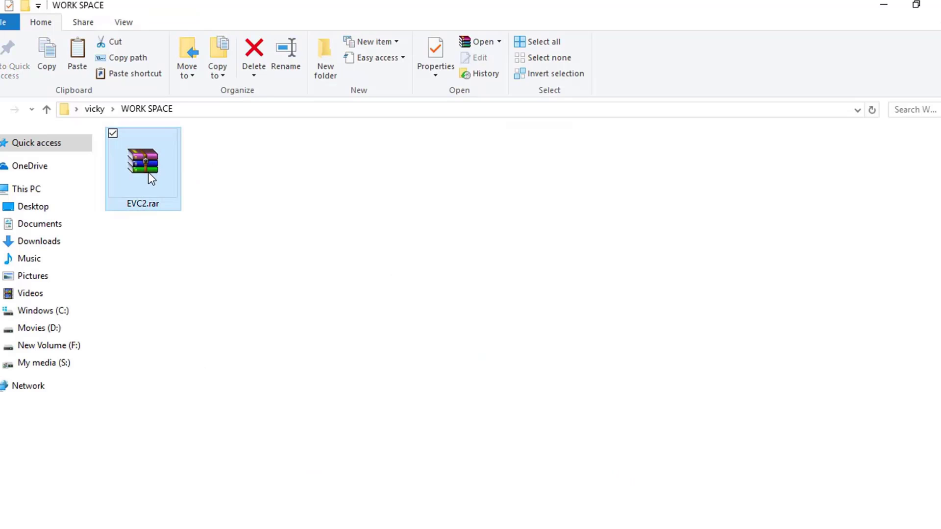
right_click(149, 173)
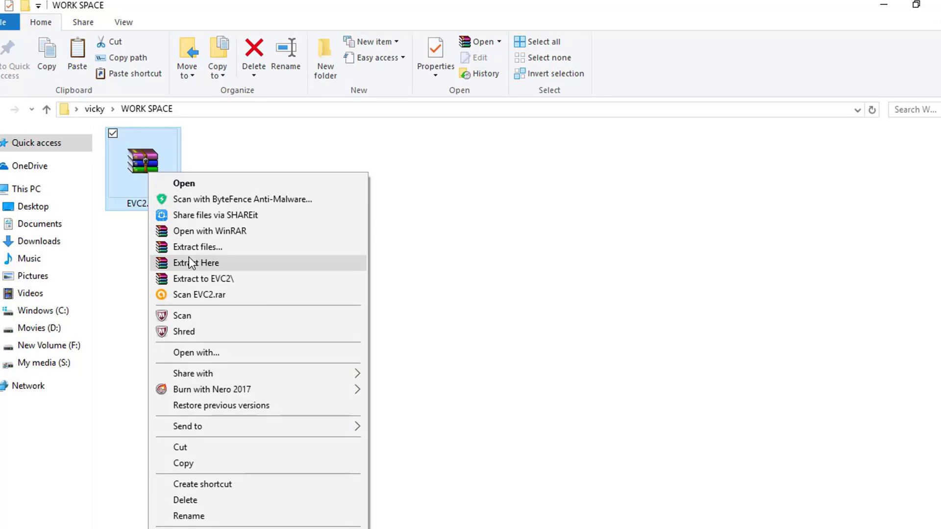
left_click(195, 256)
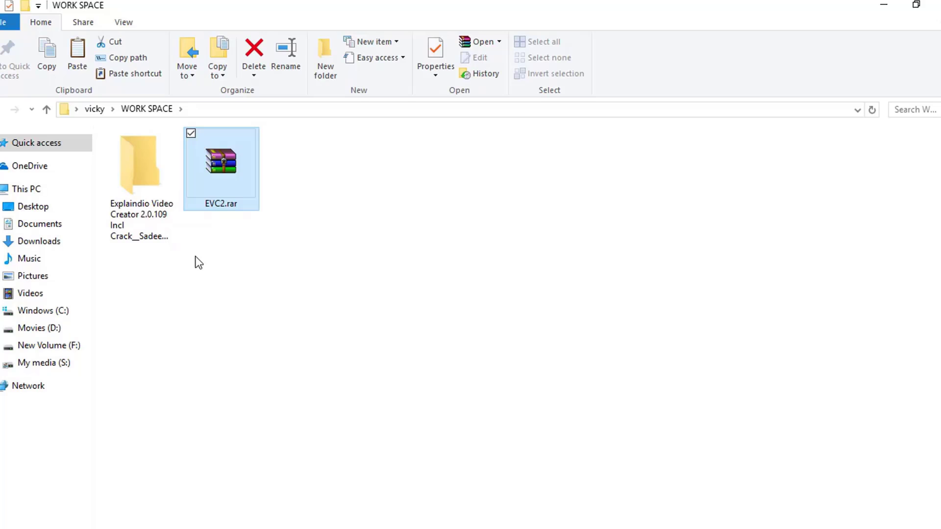
Open the "Your Files Is Here" folder inside the extracted Explaindio Video Creator 2.0.109 folder
double_click(160, 202)
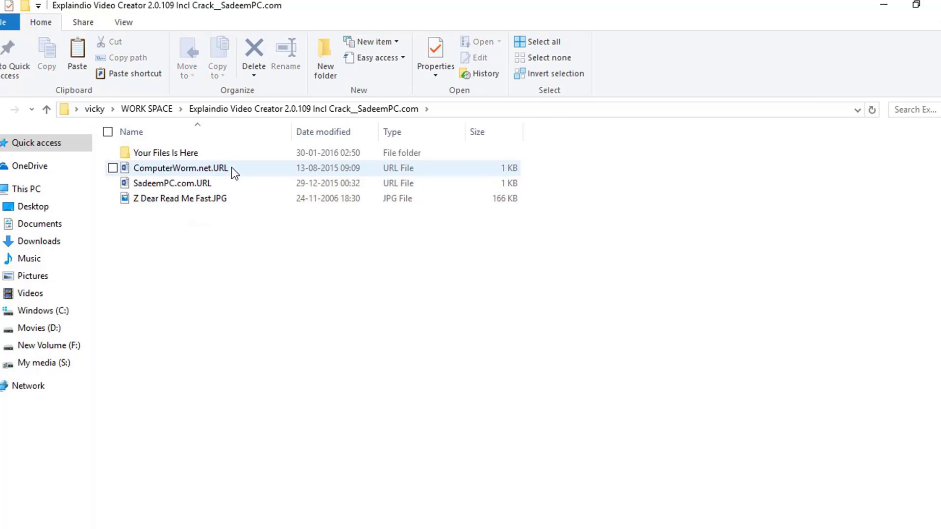
left_click(241, 154)
double_click(241, 154)
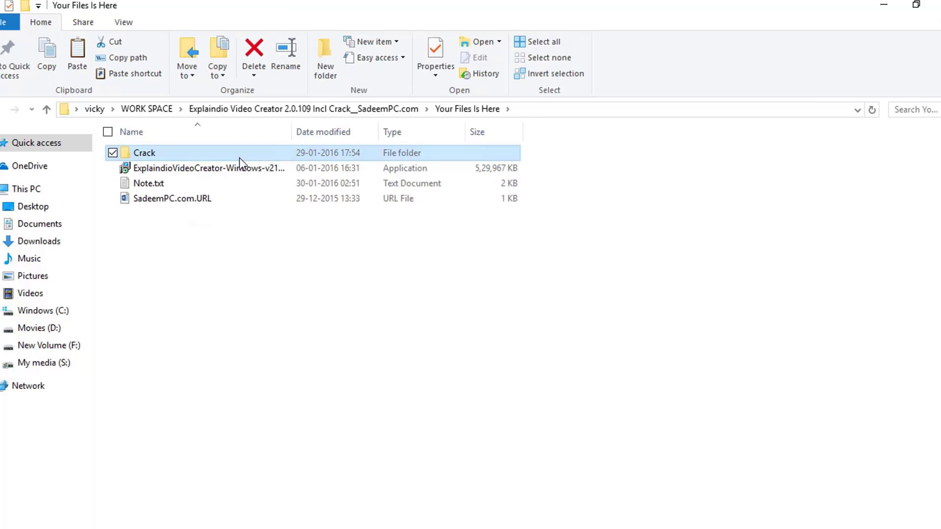
Start the ExplaindioVideoCreator Windows installer in English and accept its license agreement
double_click(239, 169)
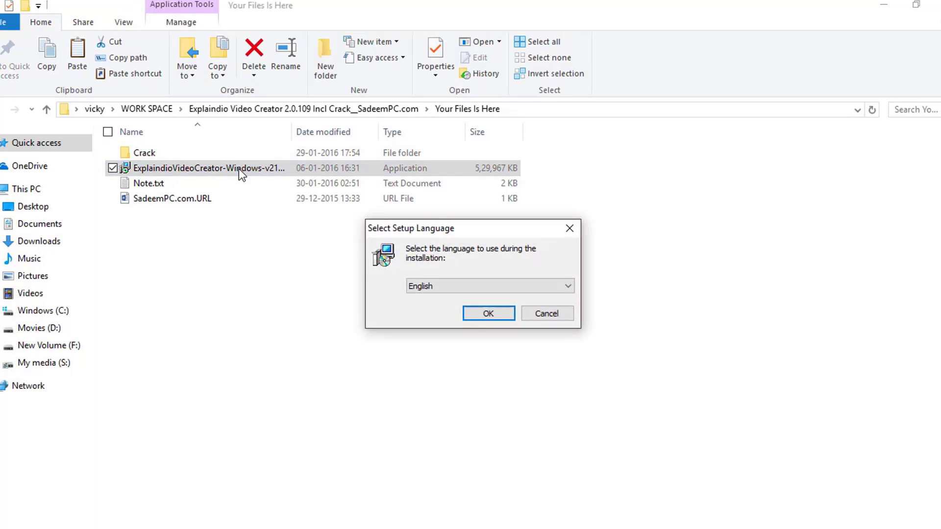
left_click(502, 313)
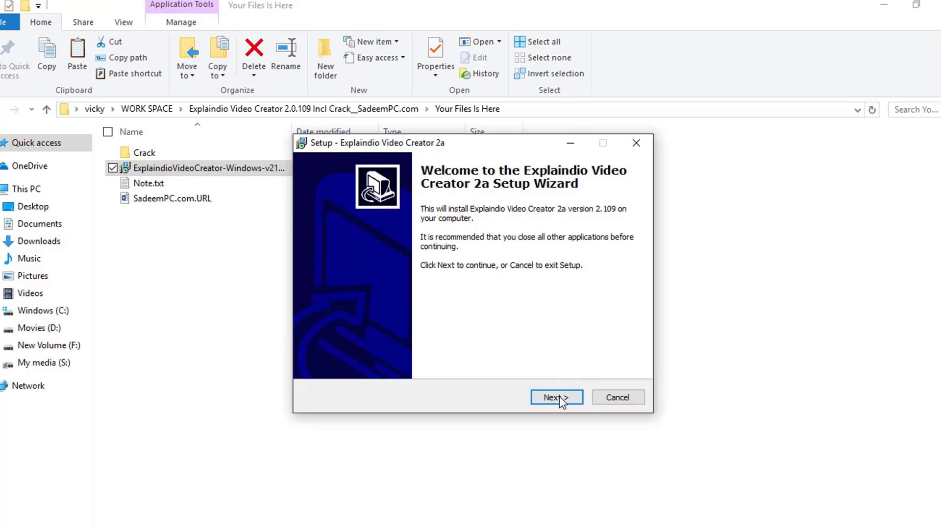
left_click(560, 396)
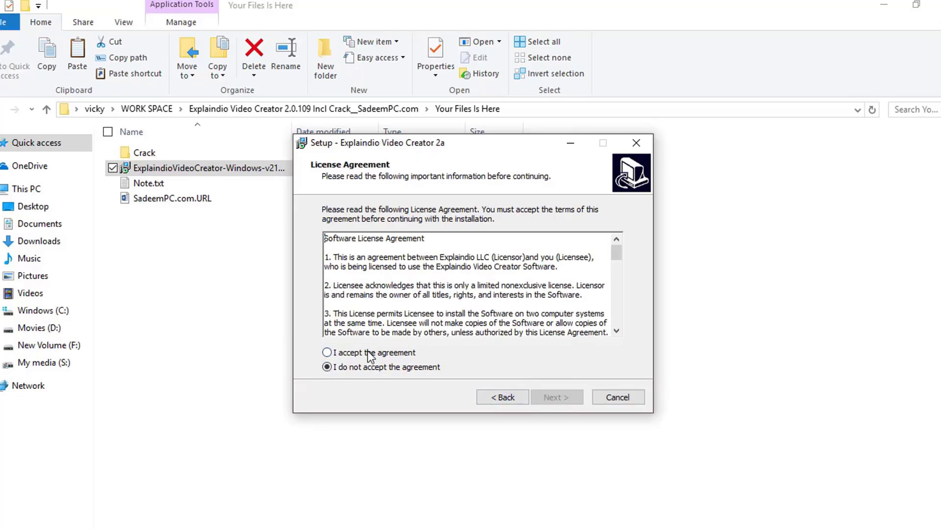
left_click(369, 352)
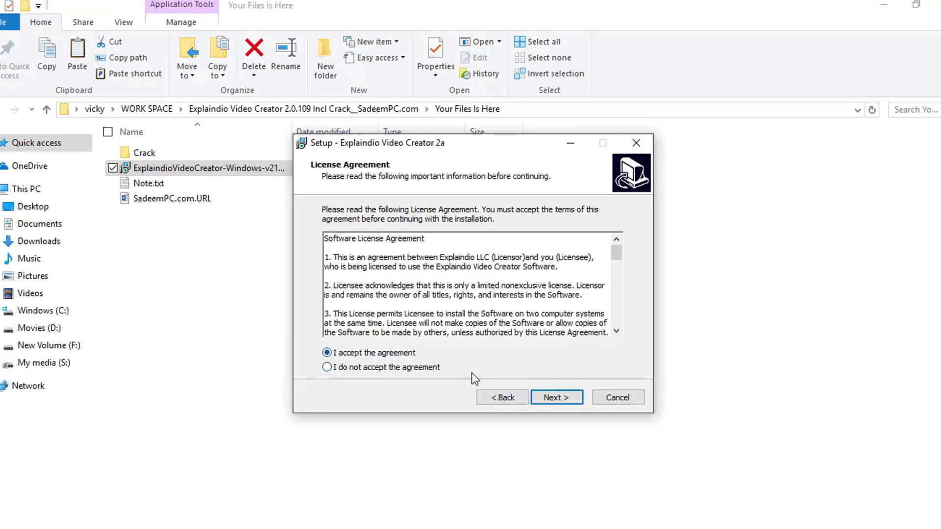
left_click(560, 396)
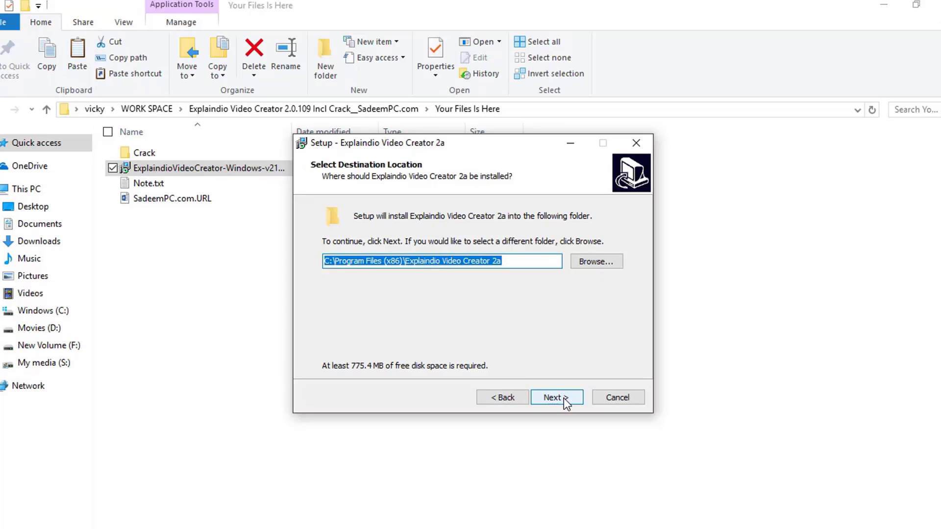
Install Explaindio Video Creator 2a to the default destination with a desktop icon, and finish setup without launching the program
left_click(563, 398)
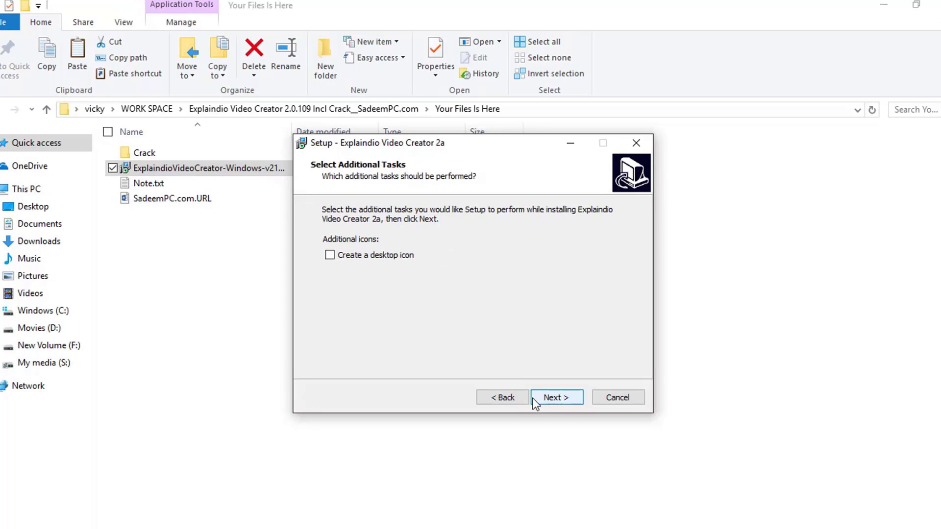
left_click(392, 257)
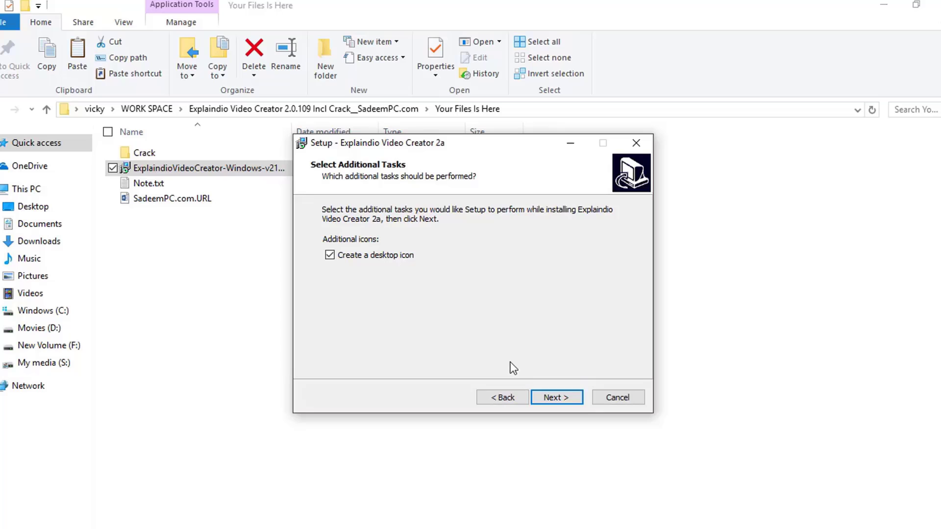
left_click(562, 398)
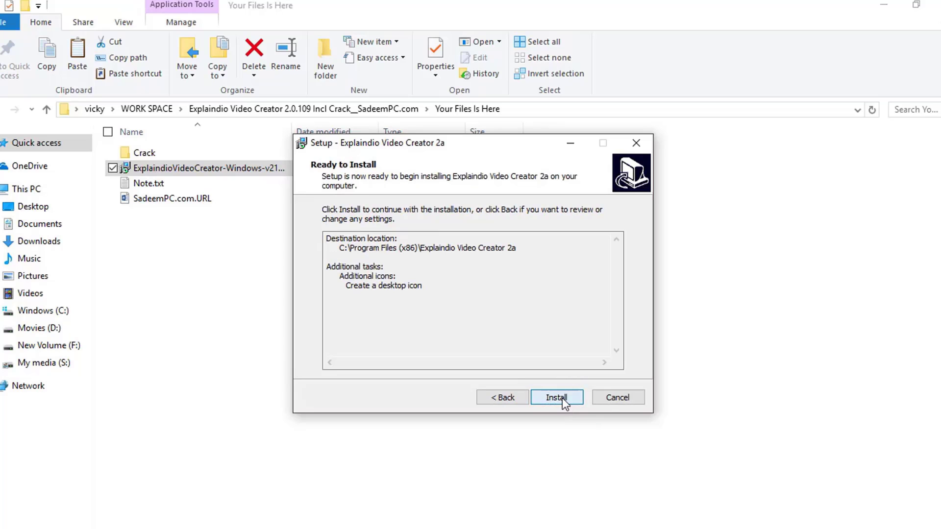
left_click(563, 398)
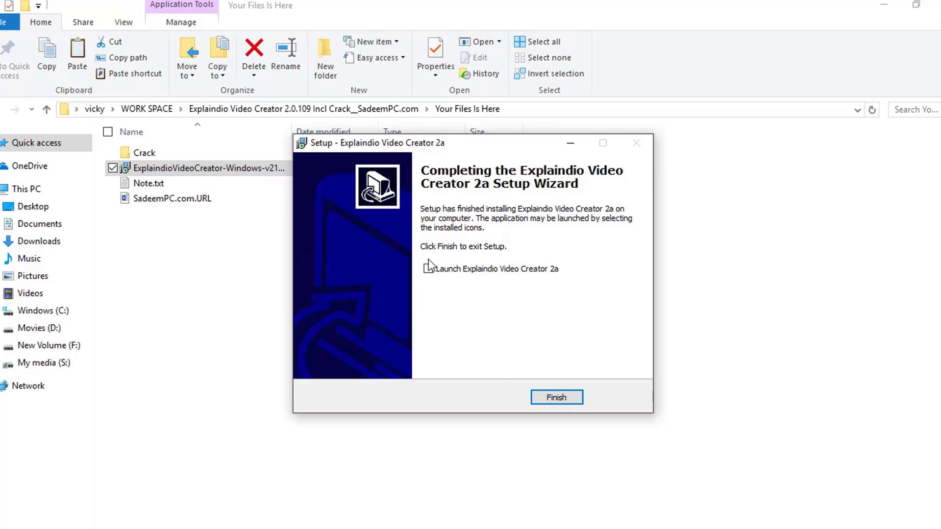
left_click(558, 395)
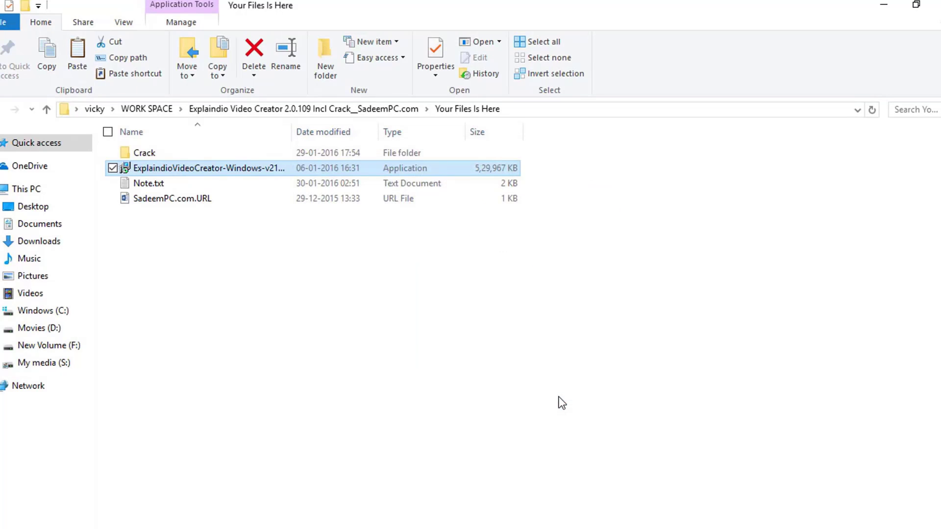
Copy the ExplaindioVideoCreator.swf file from the Crack folder
double_click(187, 158)
left_click(219, 153)
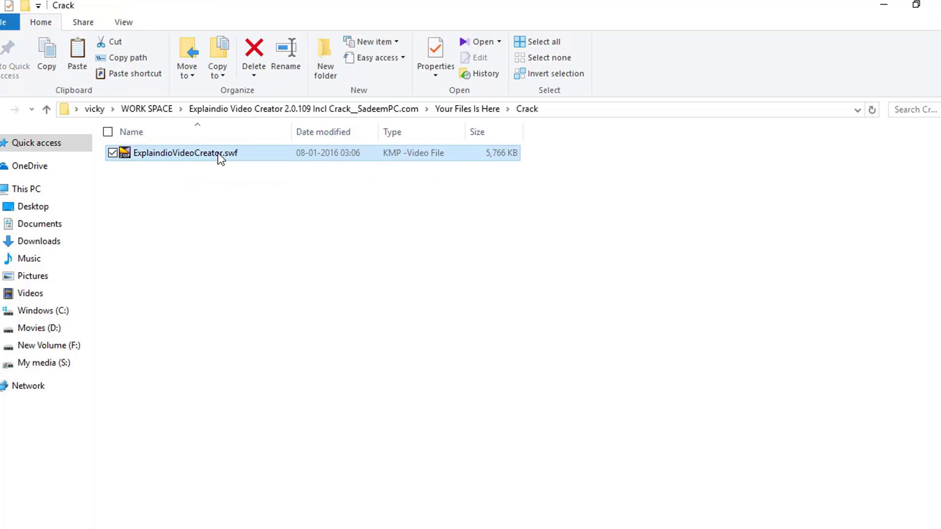
right_click(218, 152)
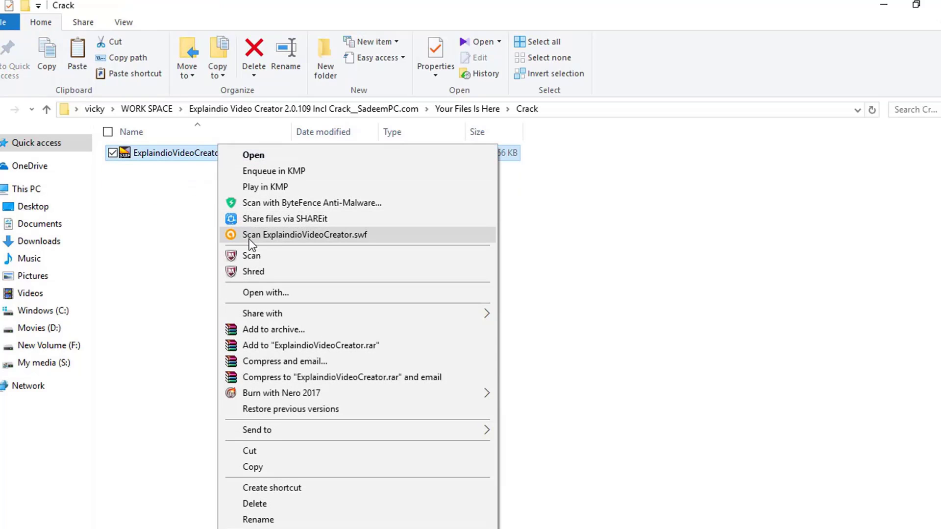
left_click(269, 468)
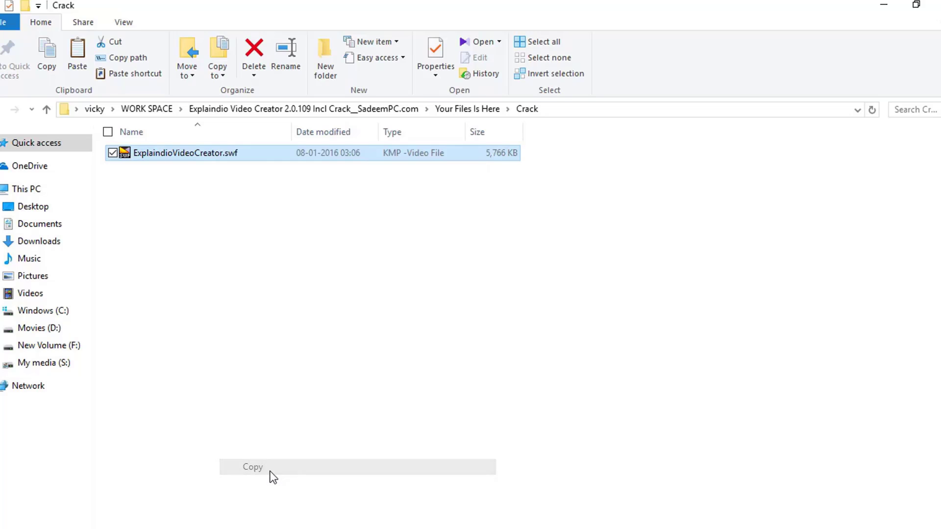
Paste the copied file into C:\Program Files (x86)\Explaindio Video Creator 2a, replacing the existing file in the destination
left_click(49, 312)
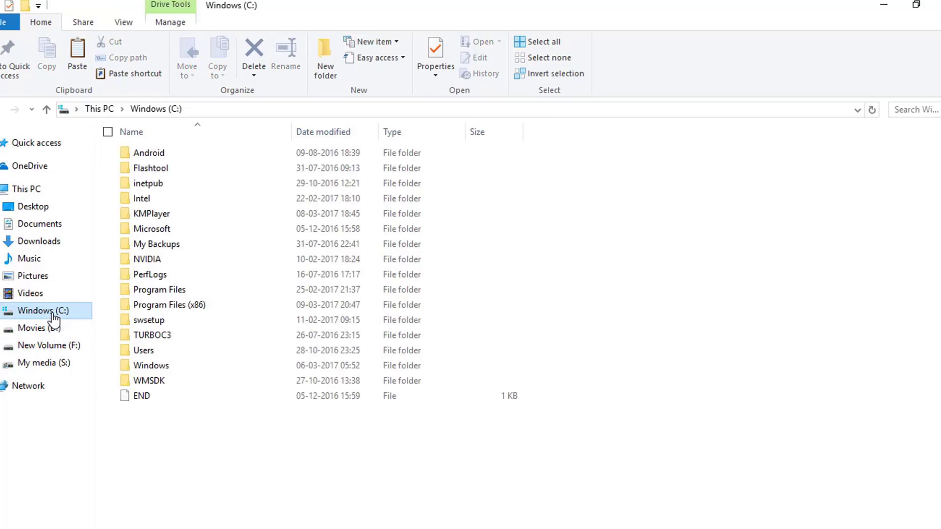
double_click(218, 310)
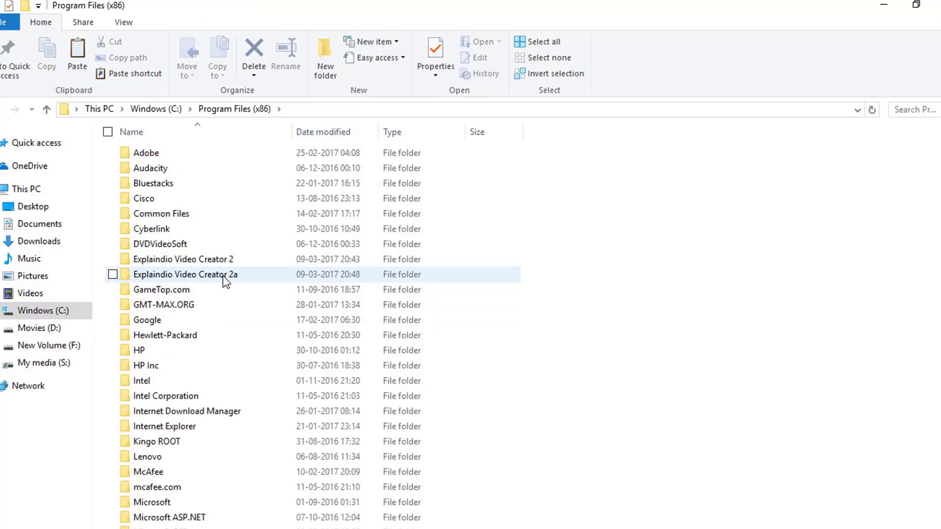
double_click(223, 278)
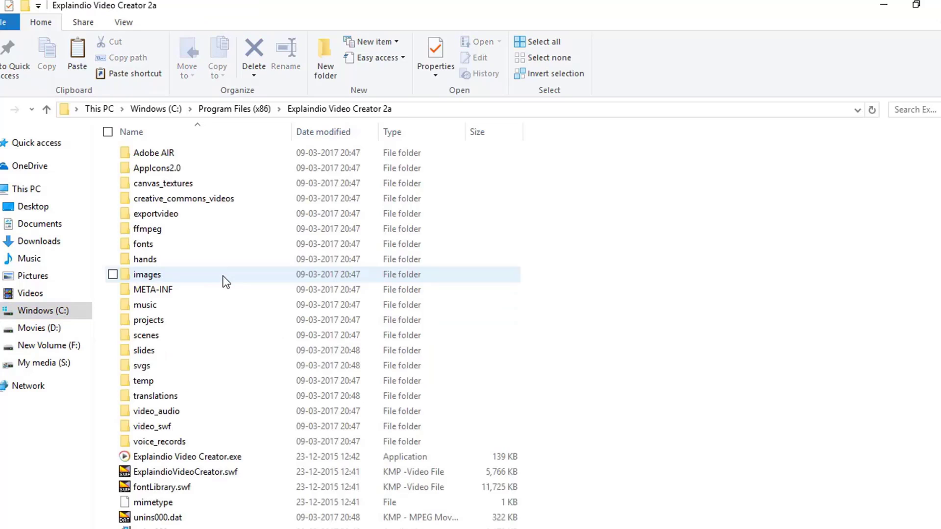
right_click(632, 267)
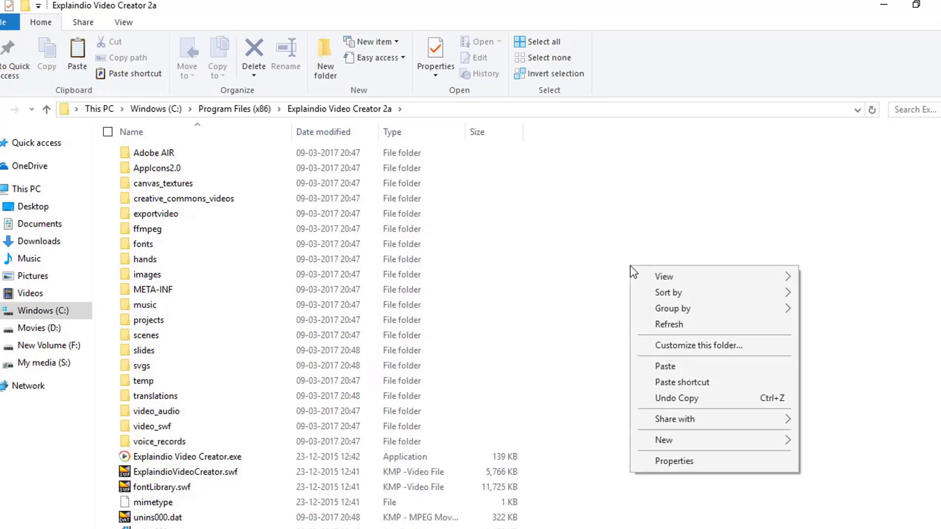
left_click(660, 370)
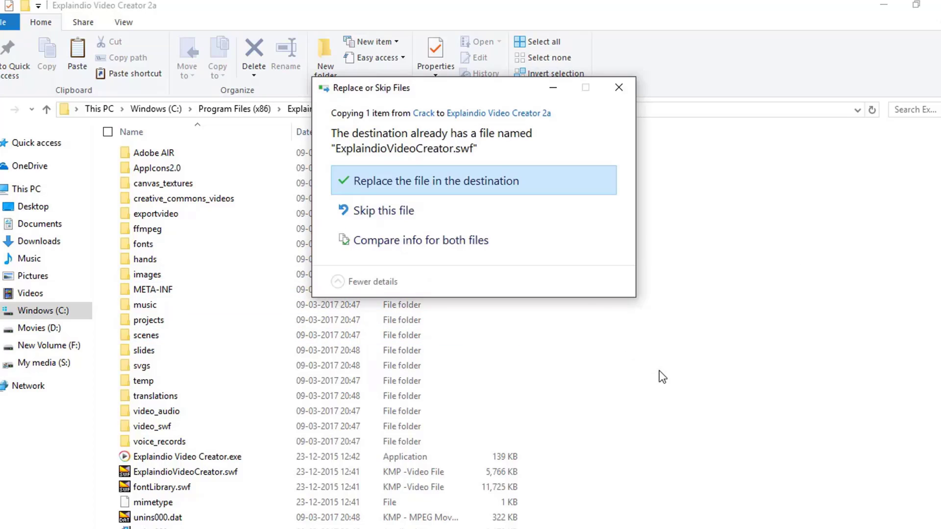
left_click(480, 185)
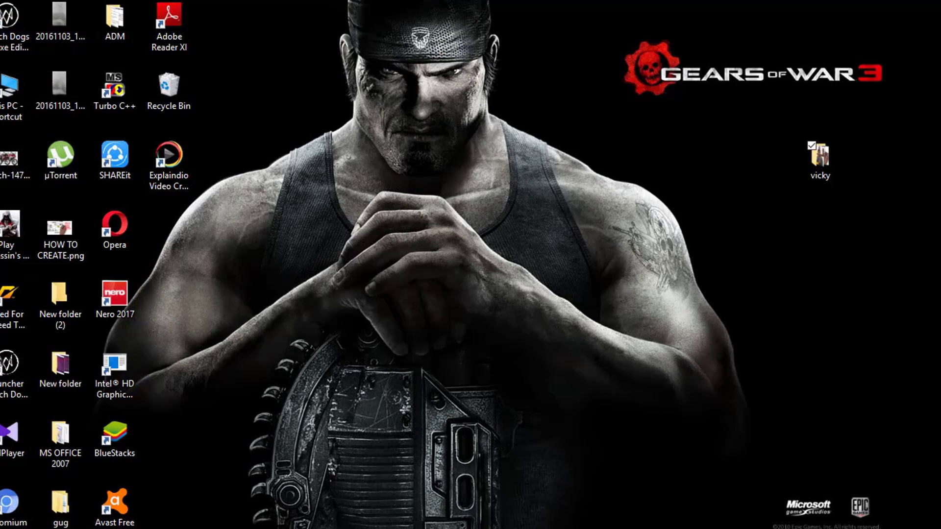
Search Windows for "expla", launch Explaindio Video Creator 2a and maximize its window
key("super")
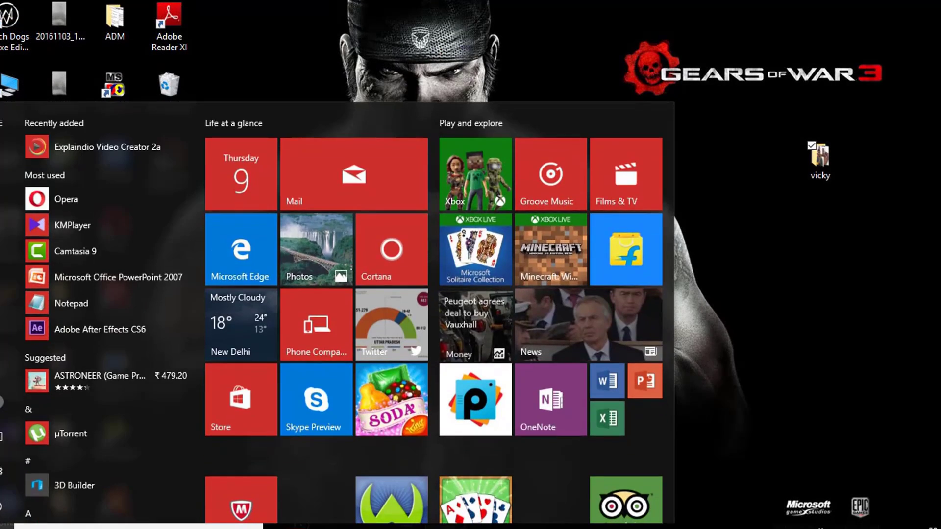
type("expla")
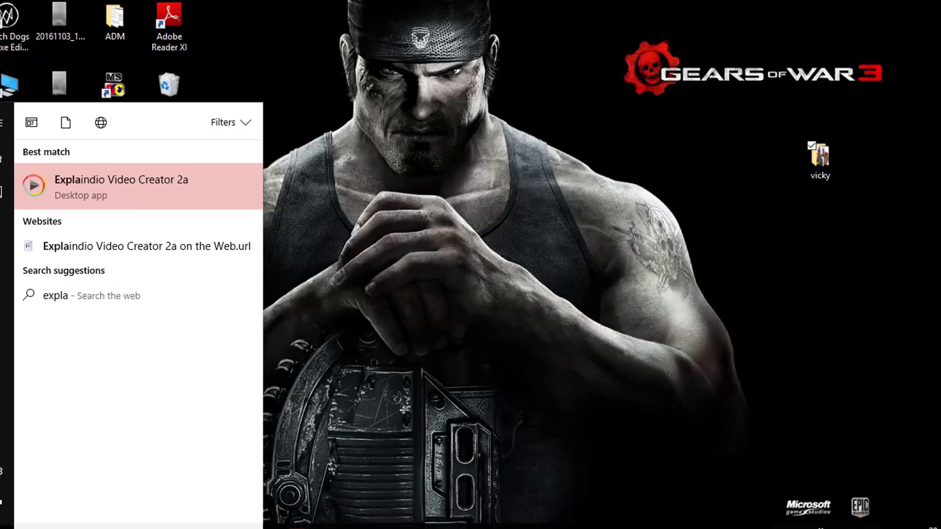
left_click(165, 192)
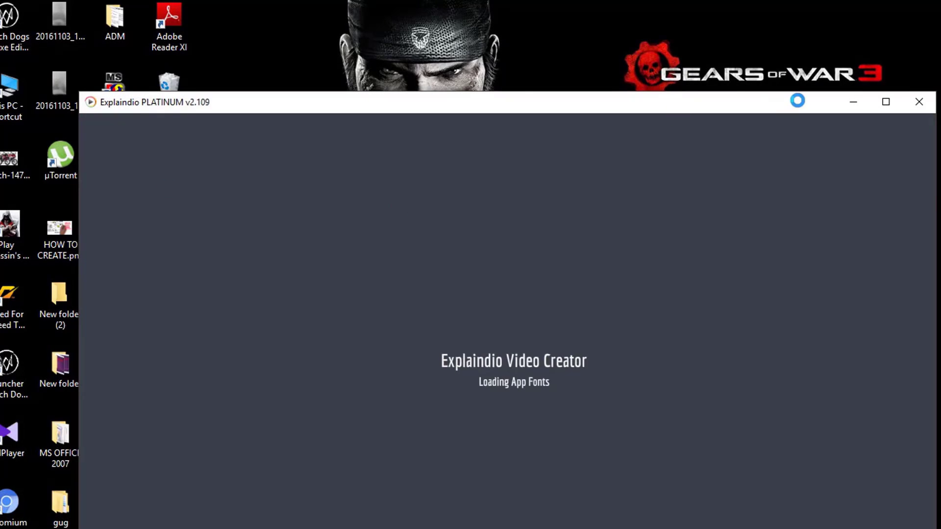
left_click(890, 103)
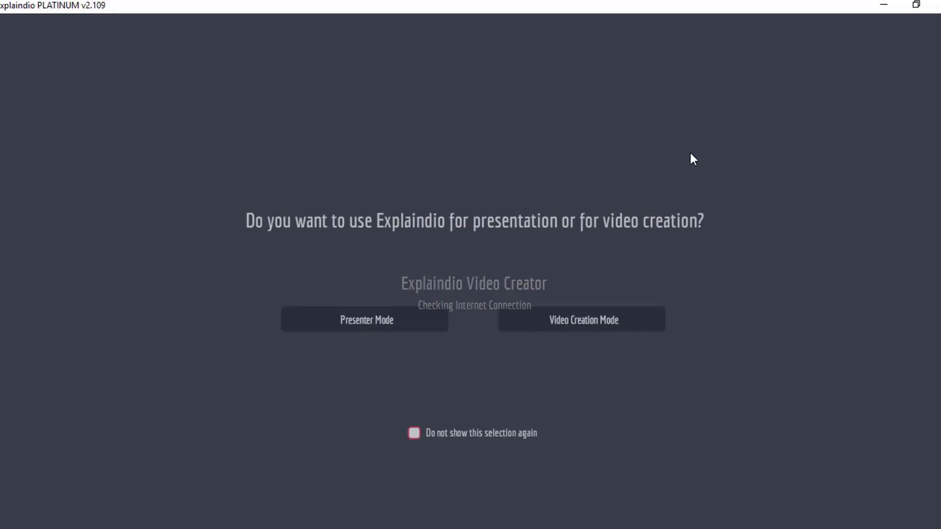
Choose Video Creation Mode, dismiss the video course message and accept the Explaindio software license agreement
left_click(584, 320)
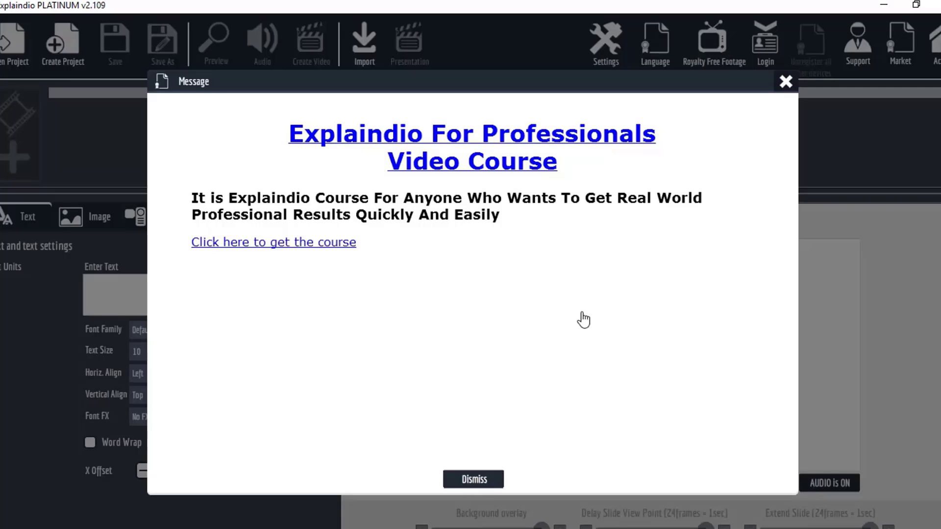
left_click(474, 480)
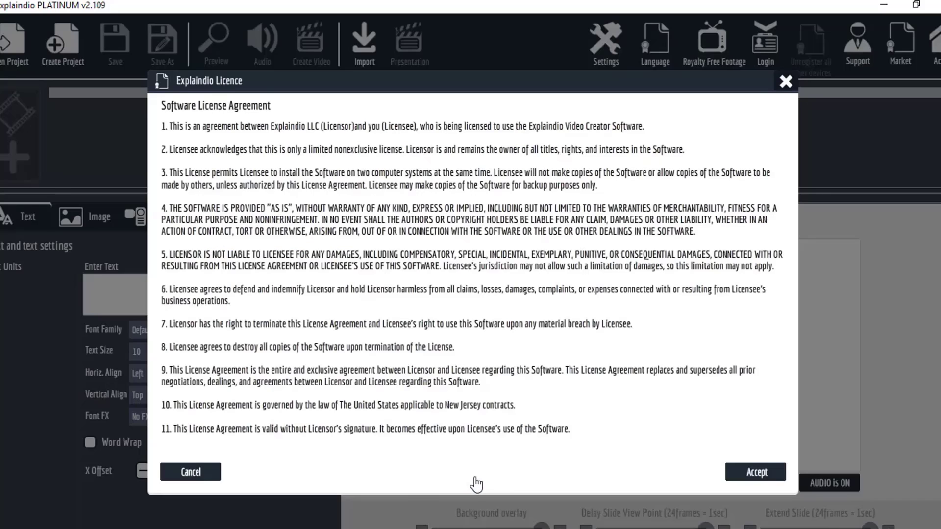
left_click(765, 477)
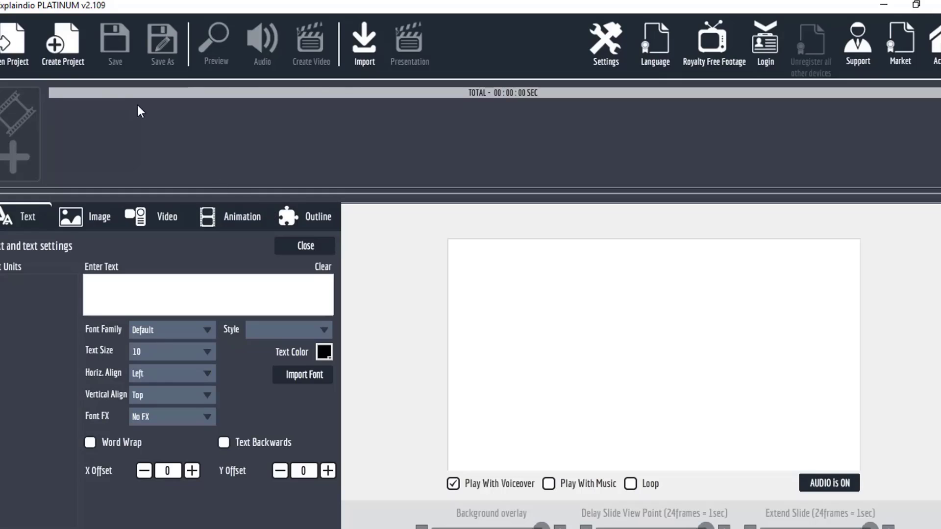
Create a new project named "tutorial"
left_click(56, 50)
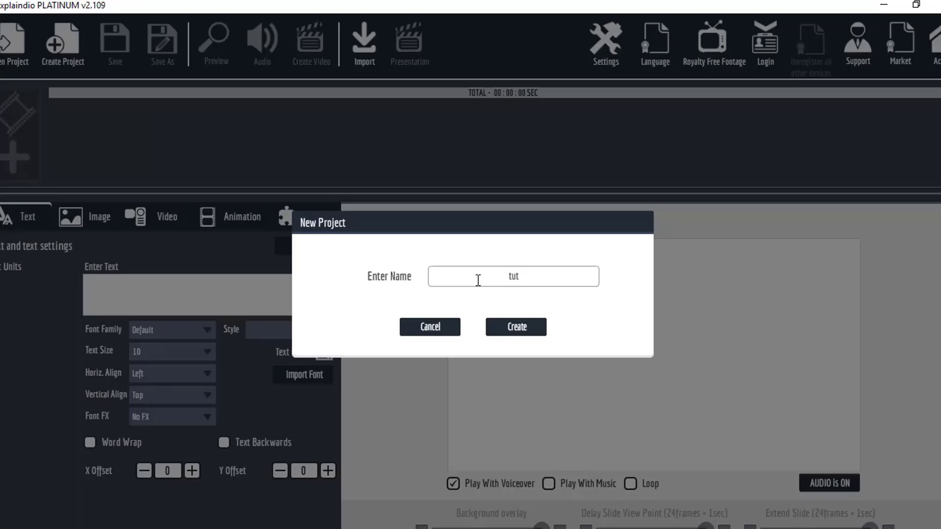
type("tutorial")
left_click(538, 327)
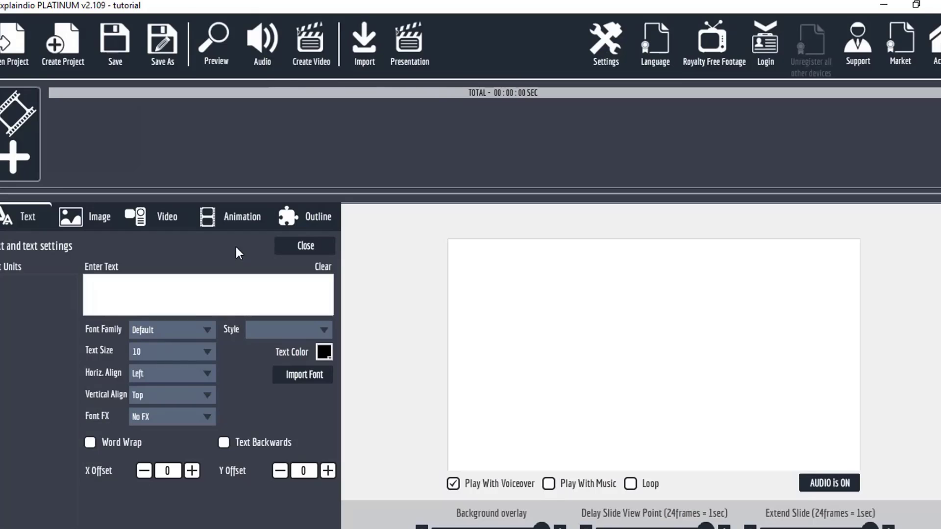
Create a new scene and add the Man 1 sketch of a man beside a wall screen, placing it in the canvas's left half
left_click(23, 160)
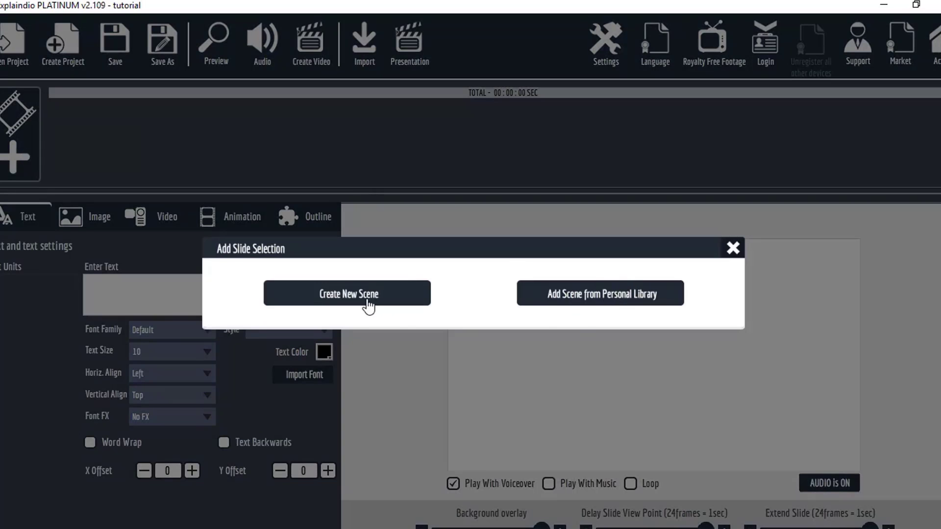
left_click(337, 300)
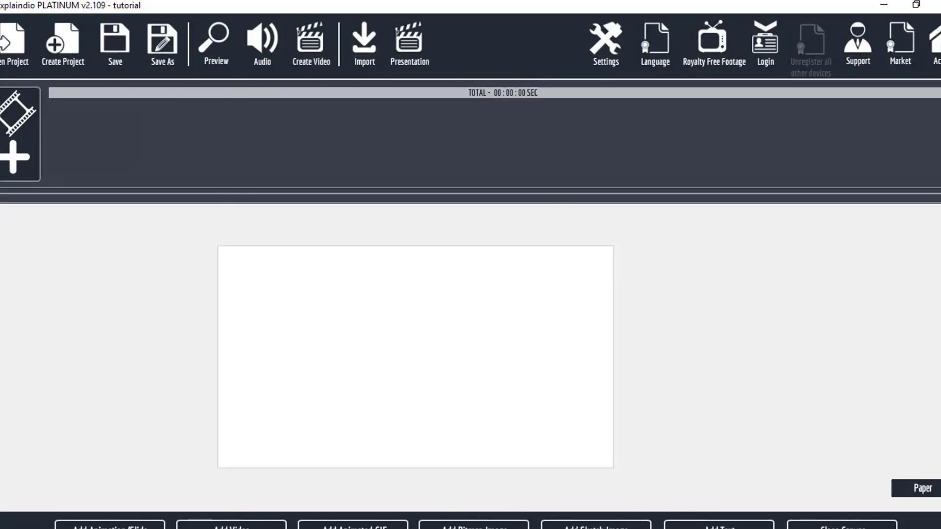
left_click(596, 525)
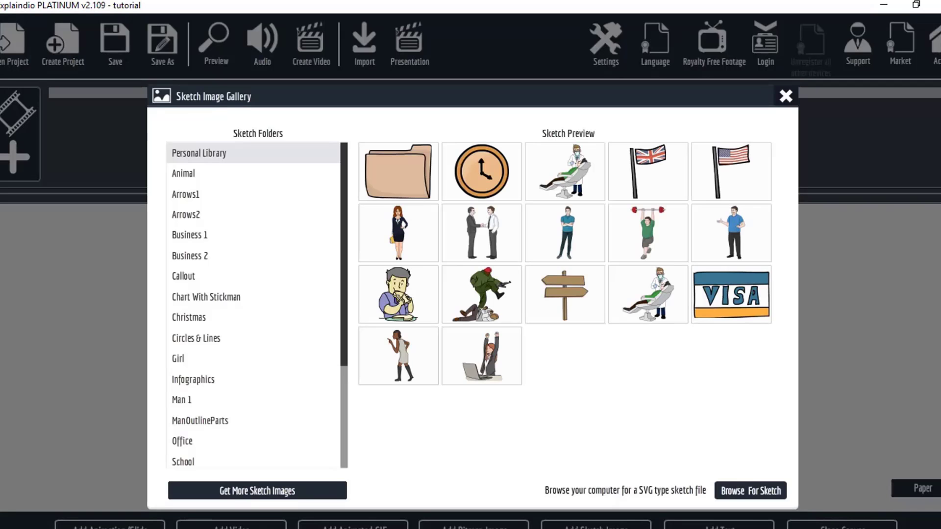
left_click(223, 400)
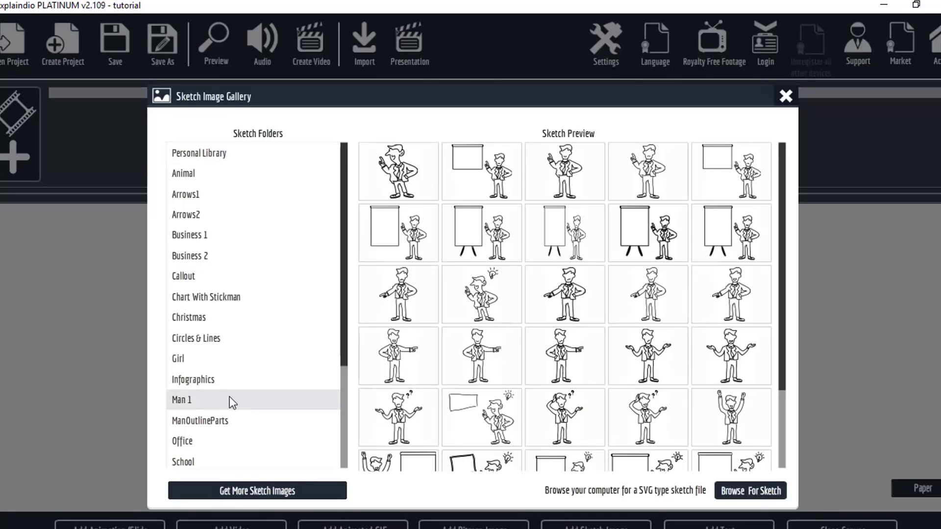
left_click(500, 168)
left_click_drag(466, 336, 405, 331)
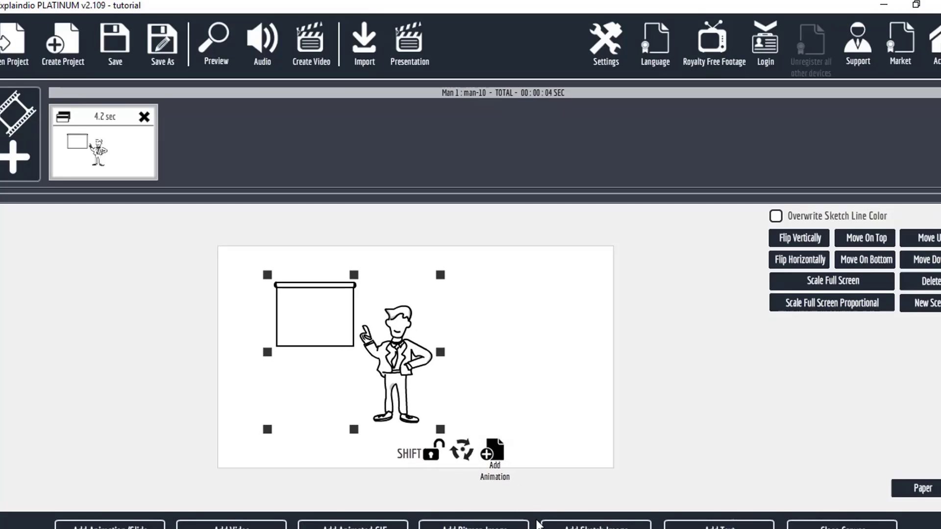
Add the rectangular Callout sketch with a lightning-shaped tail and place it above and to the right of the man's head
left_click(596, 525)
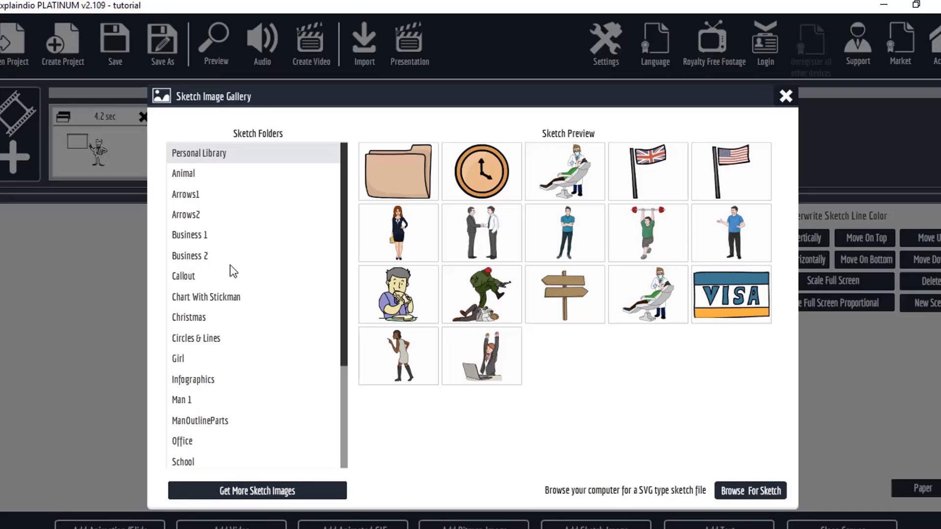
left_click(224, 282)
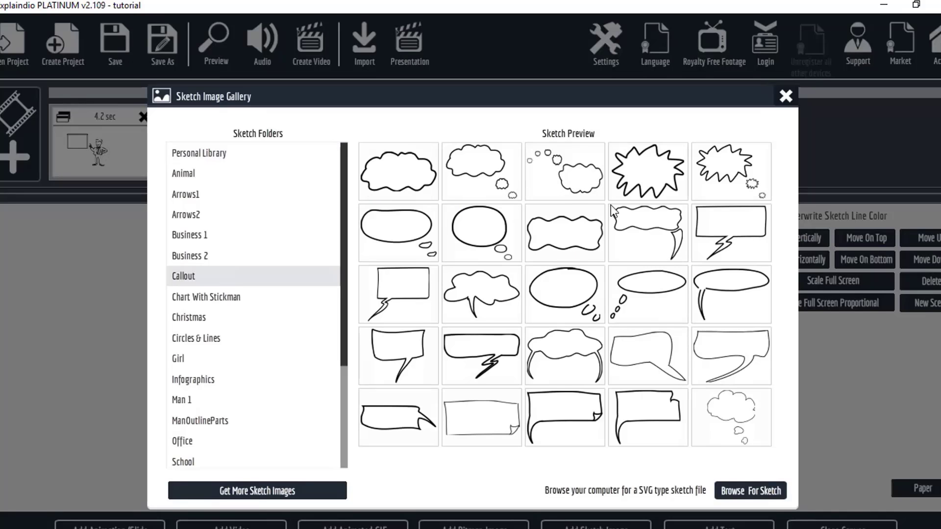
left_click(745, 234)
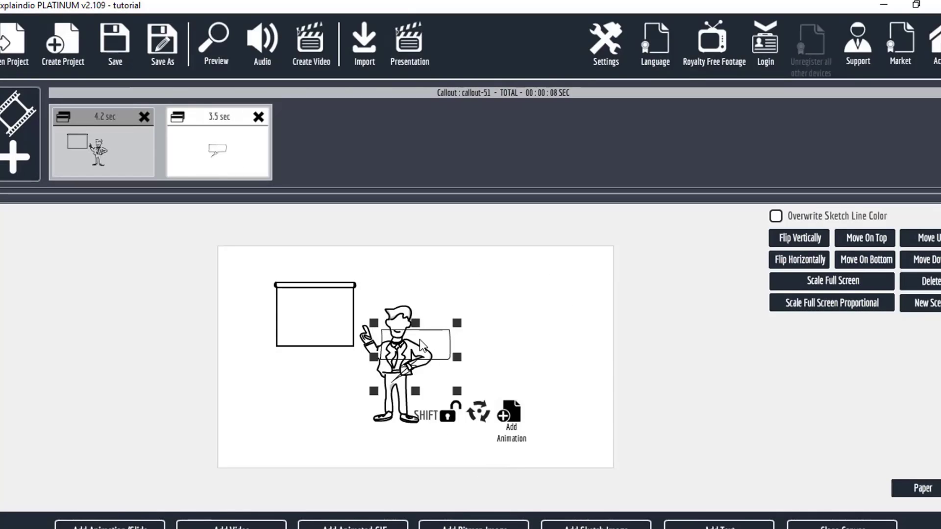
left_click_drag(388, 339, 431, 273)
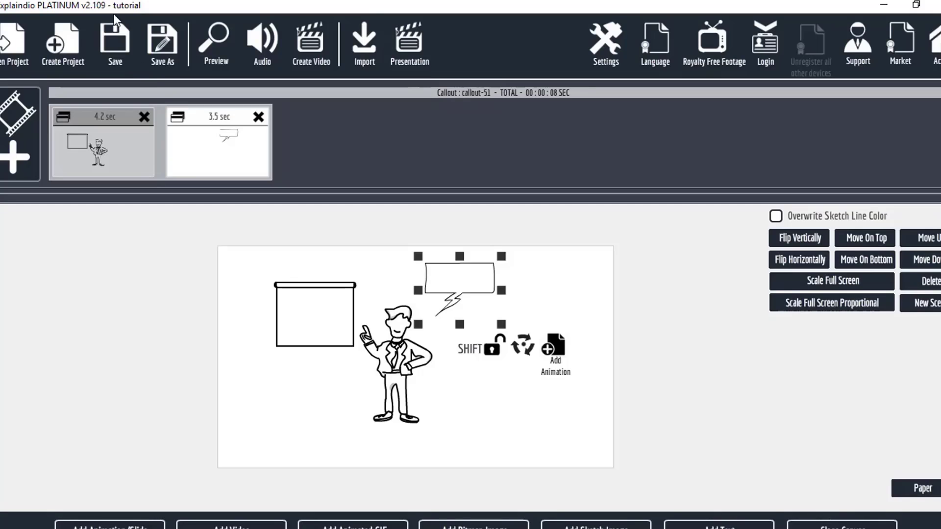
Save the active project without a zip archive, play the project preview and close it
left_click(115, 39)
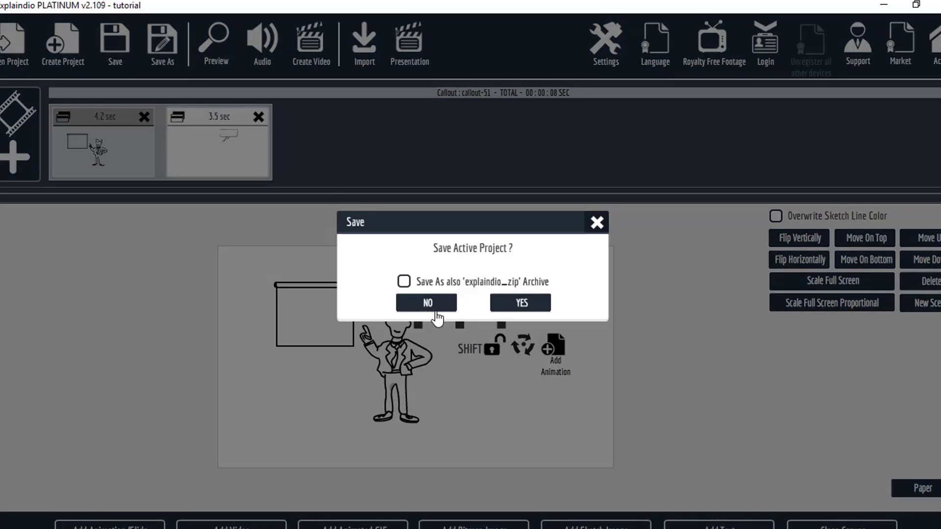
left_click(518, 303)
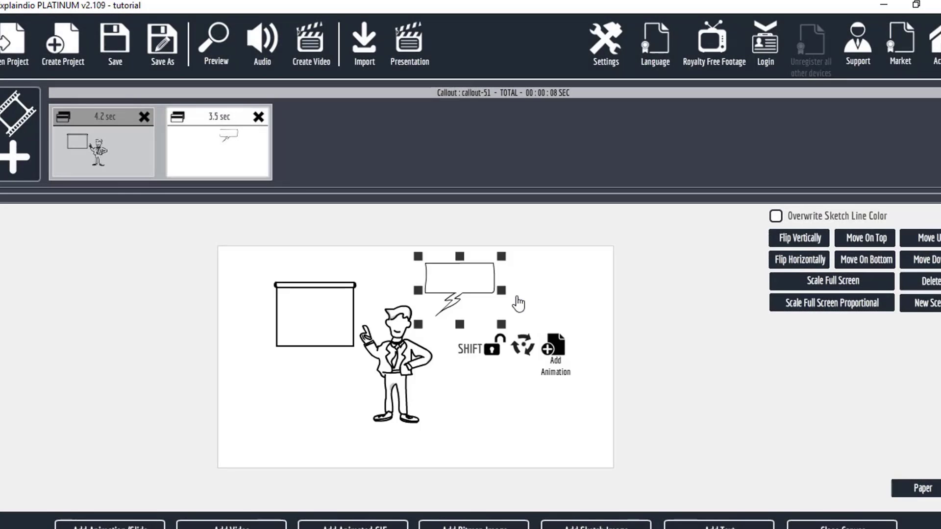
left_click(219, 58)
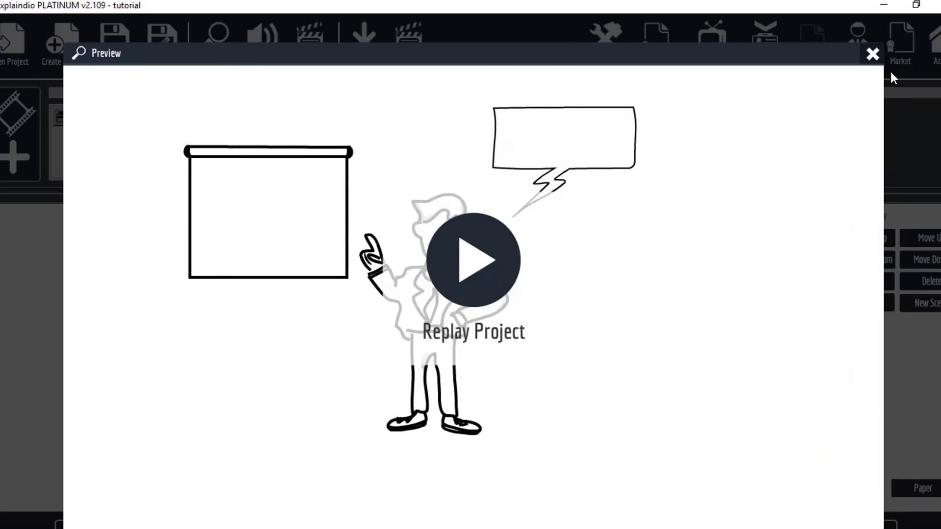
left_click(873, 53)
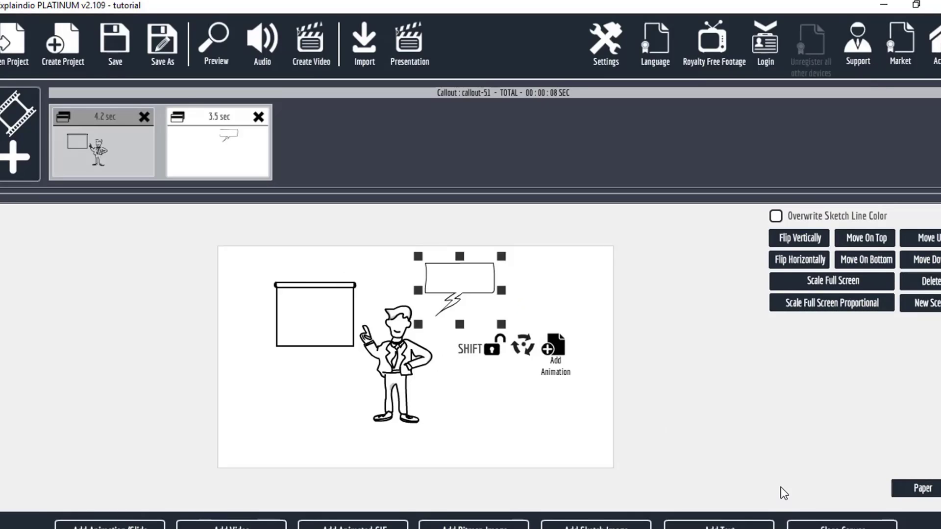
Close the canvas and set the callout's before-action duration to 24 frames, with 0 frames of delay before and pause after
left_click(842, 526)
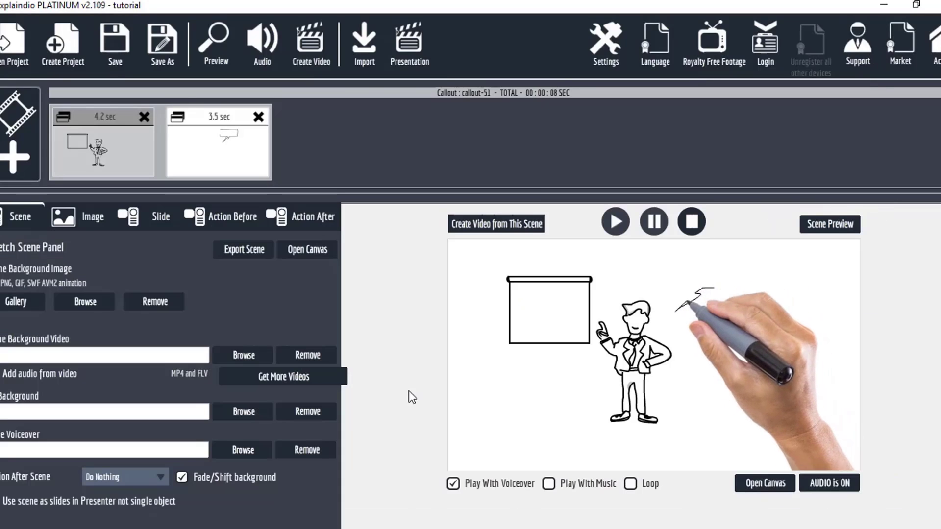
left_click(245, 220)
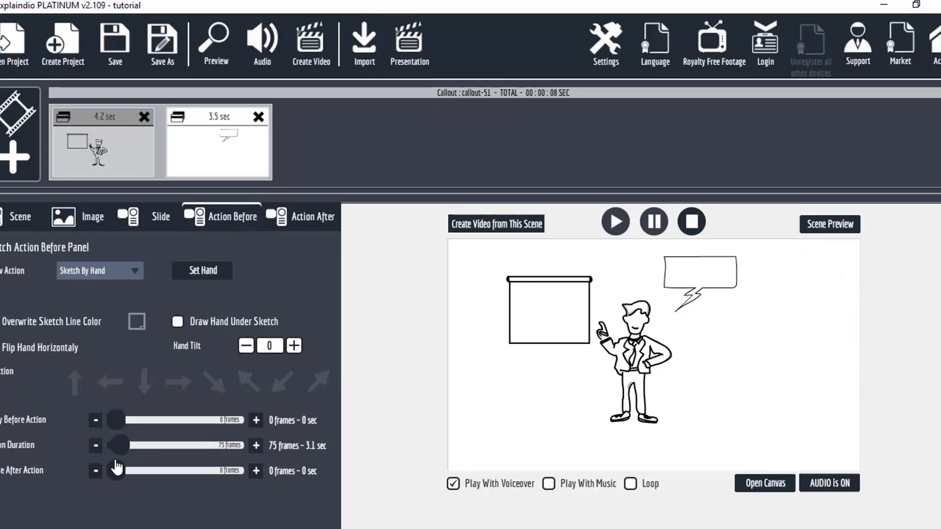
left_click_drag(118, 451, 237, 446)
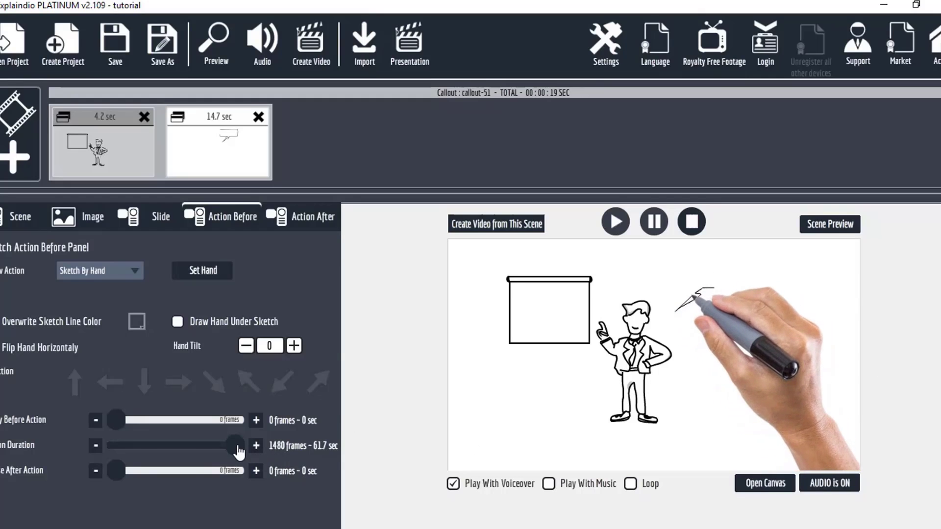
left_click_drag(234, 447, 93, 461)
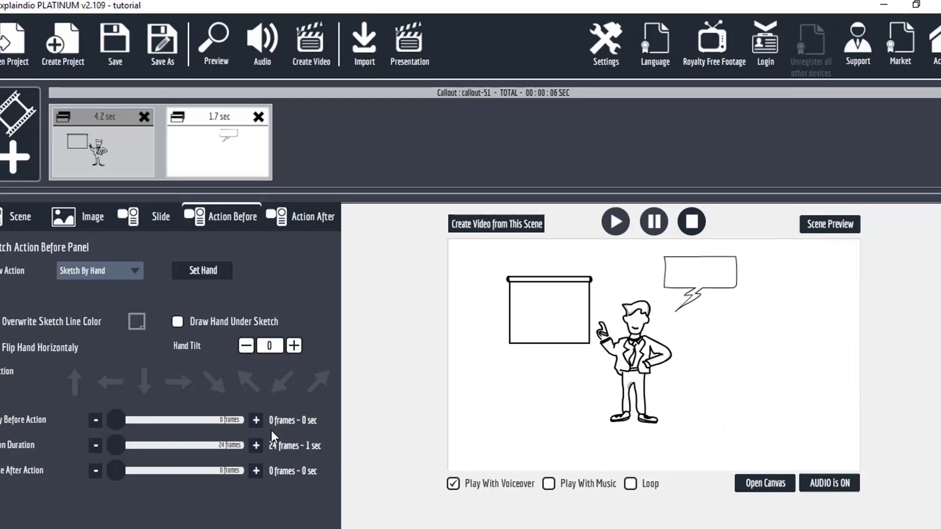
left_click_drag(118, 428, 99, 437)
left_click_drag(119, 483, 12, 490)
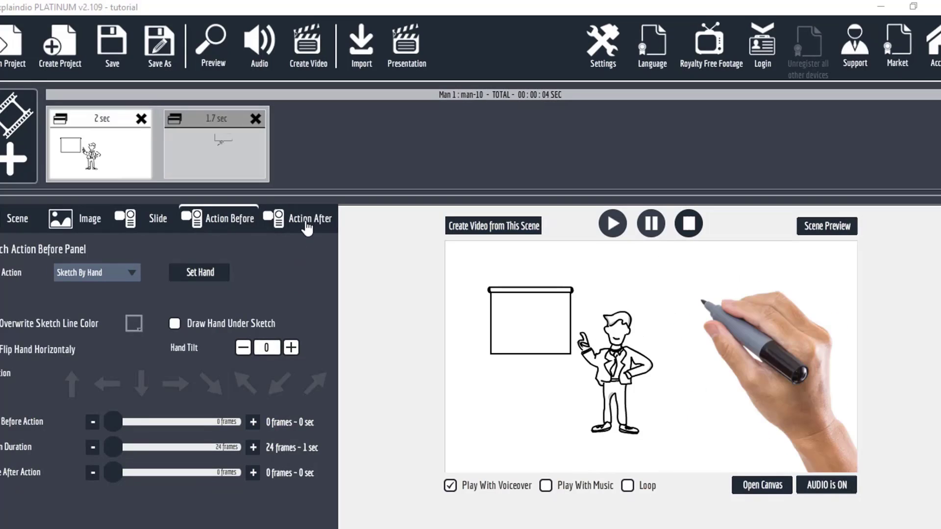
Open the video export settings and choose the Desktop as the export folder
left_click(308, 49)
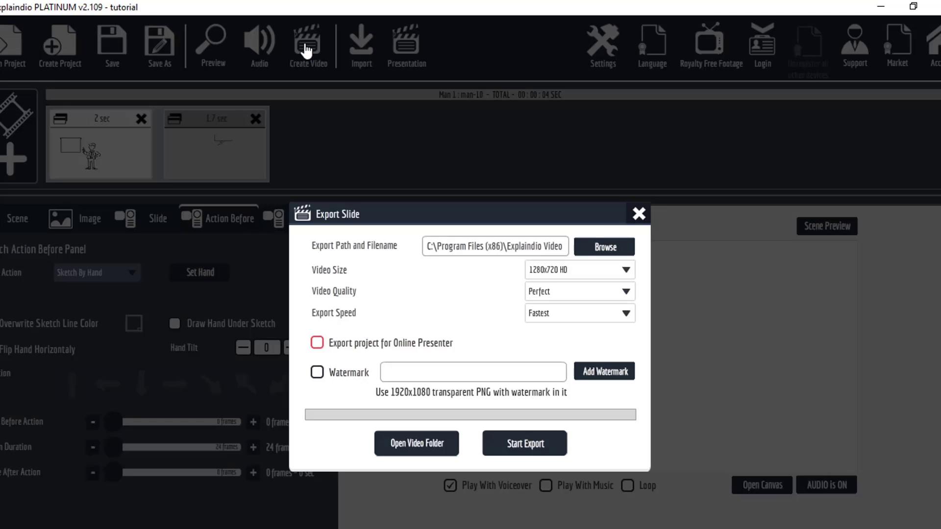
left_click(608, 248)
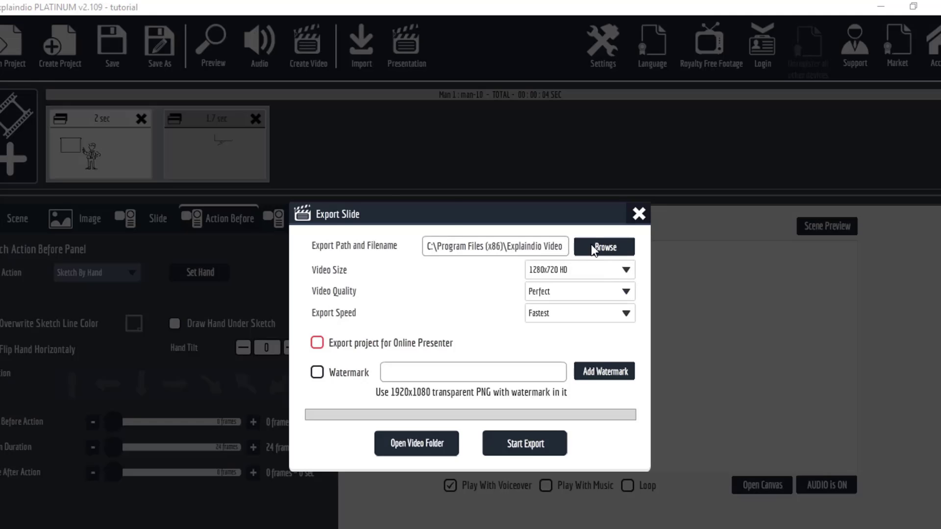
left_click(51, 118)
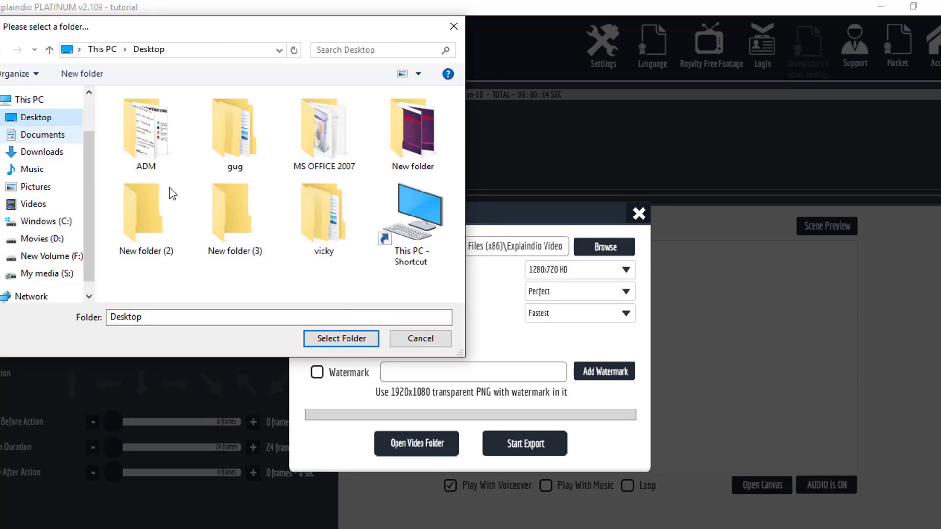
left_click(351, 339)
Set the export to 1920x1080 HD size, Perfect quality and Fastest speed, leaving out a watermark
left_click(539, 274)
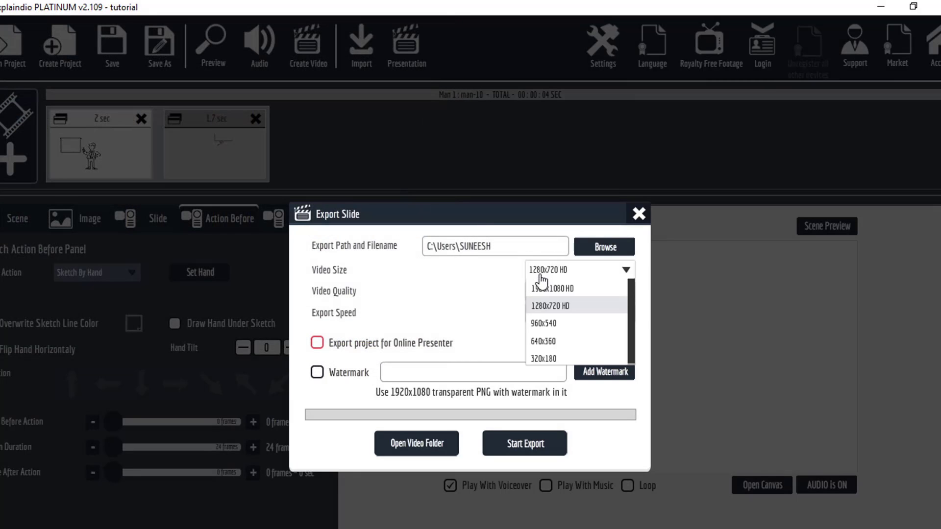
left_click(546, 289)
left_click(545, 292)
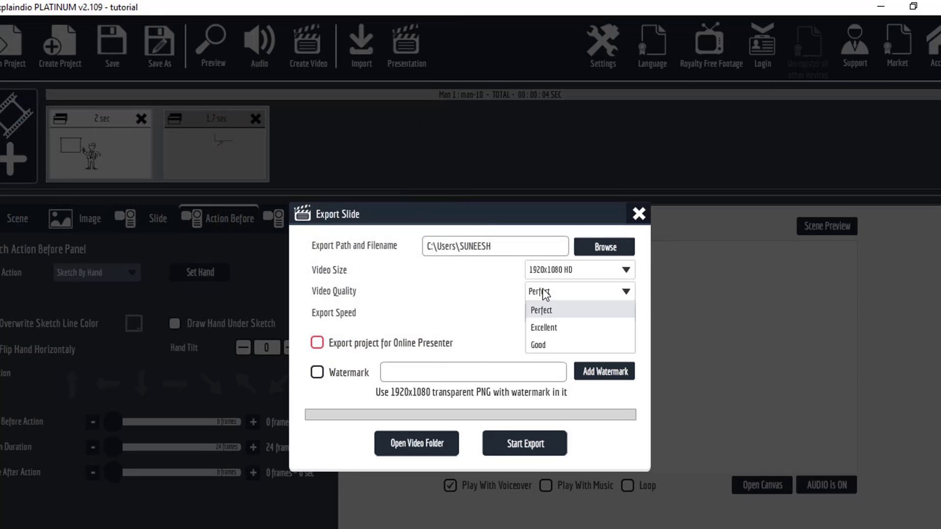
left_click(557, 310)
left_click(559, 318)
left_click(557, 373)
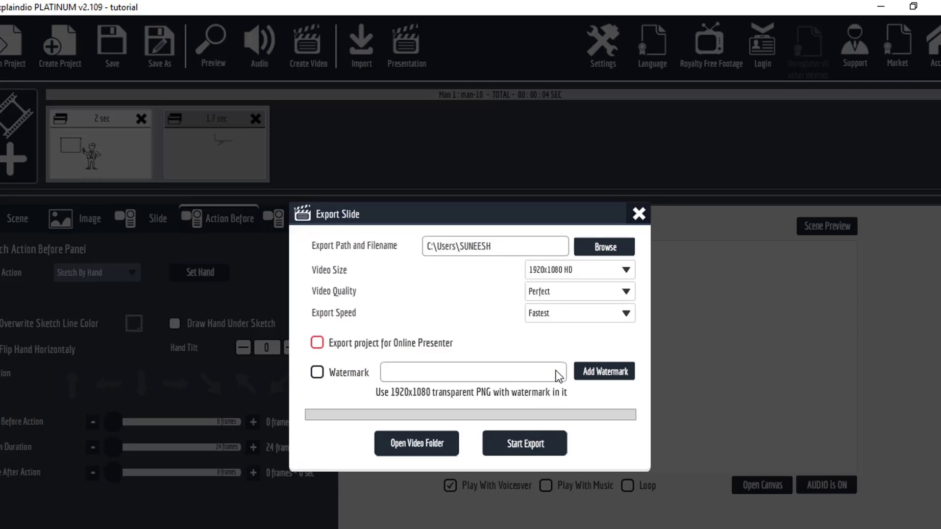
left_click(605, 373)
left_click(443, 23)
Export the video to the Desktop under the file name "tutorial" and close the export settings
left_click(522, 444)
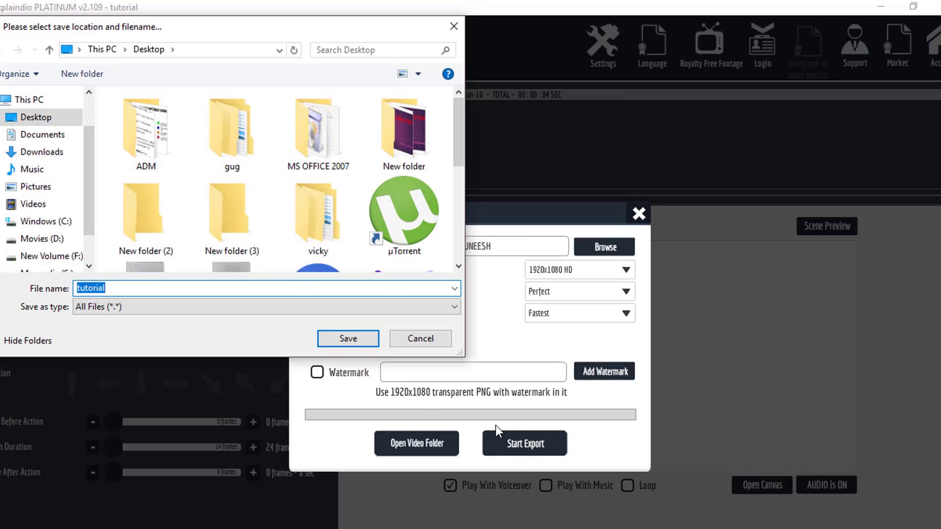
left_click(362, 339)
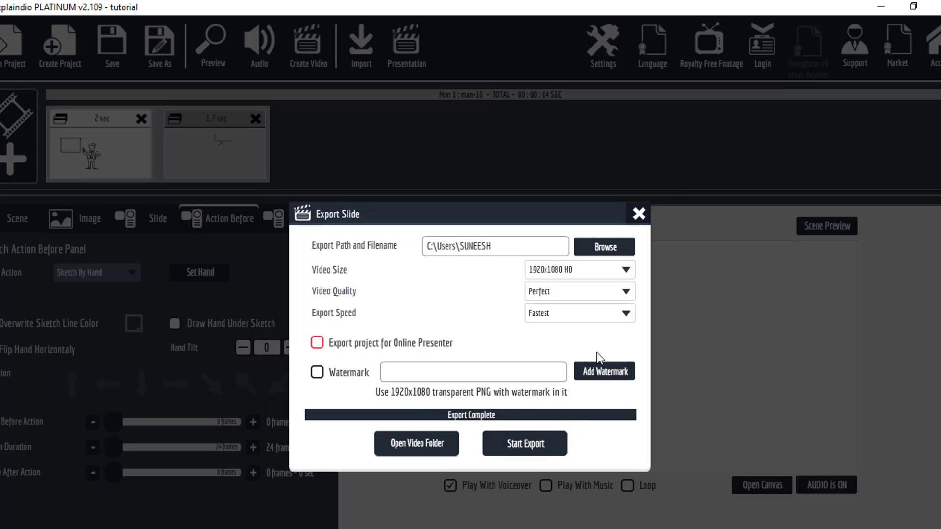
left_click(638, 215)
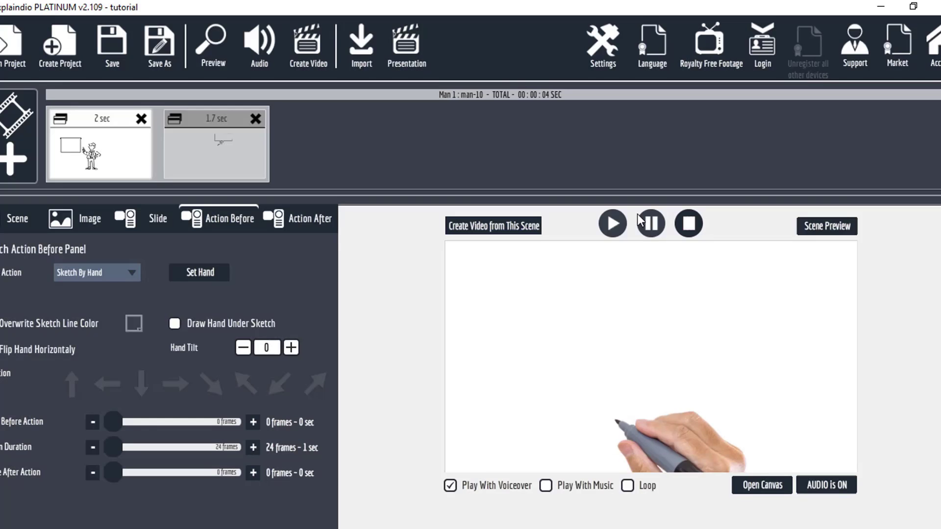
Exit the program without saving the project again and open the exported tutorial.mp4 from the desktop
key("ctrl+s")
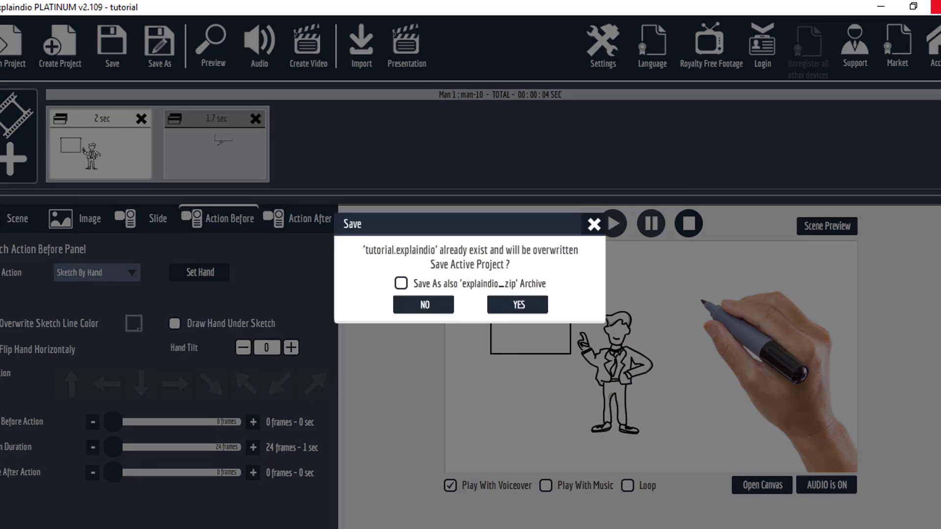
left_click(407, 313)
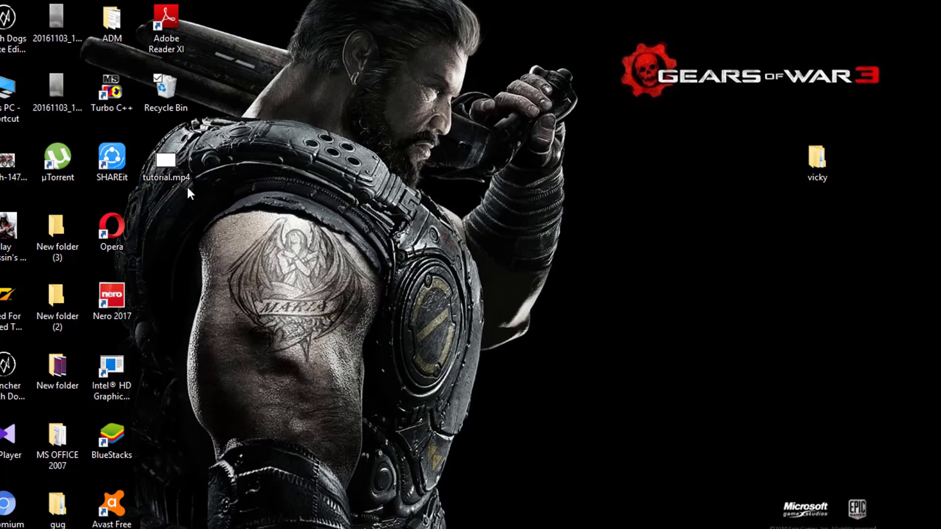
double_click(181, 167)
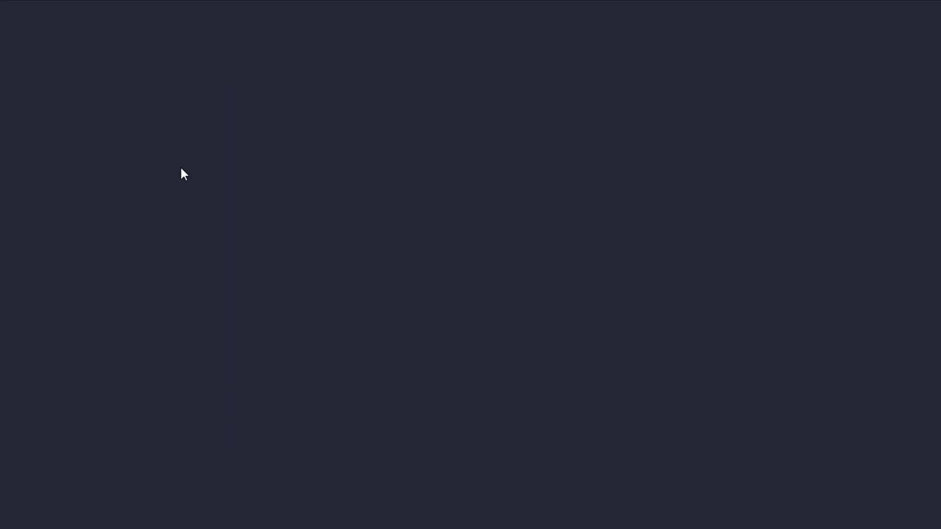